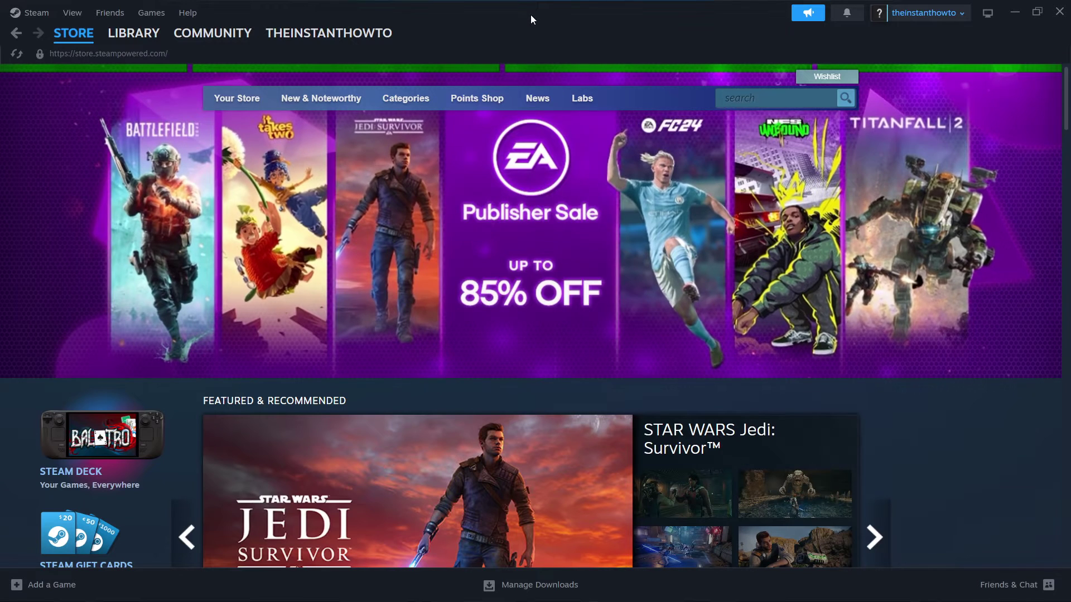
# - Bring Chrome forward and download SteamSetup.exe for Windows from Steam's About page
pyautogui.hotkey('alt', 'Tab')
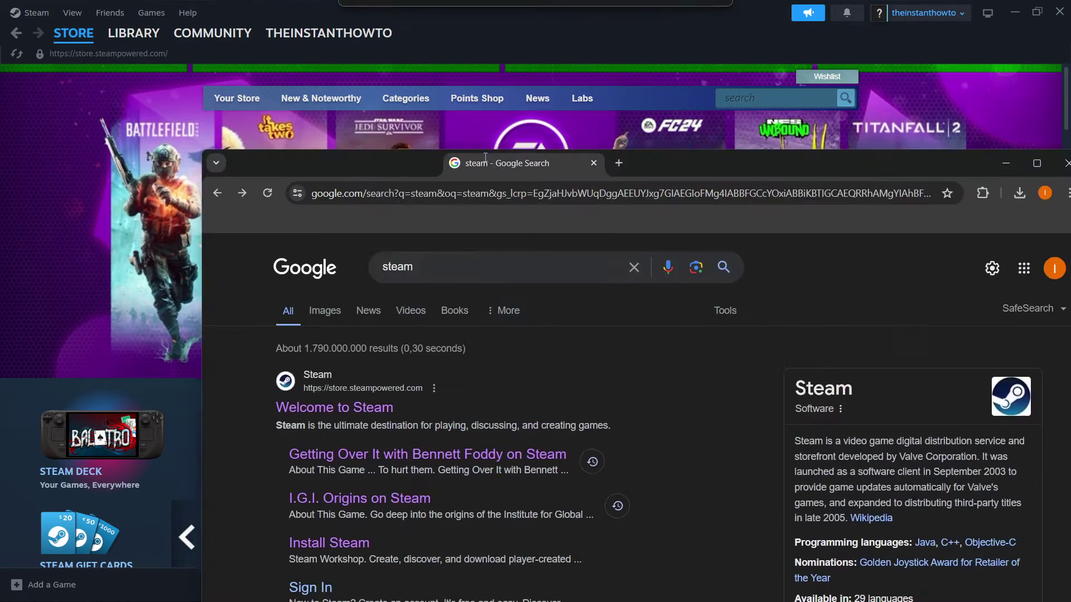
pyautogui.moveTo(486, 158); pyautogui.dragTo(401, 31)
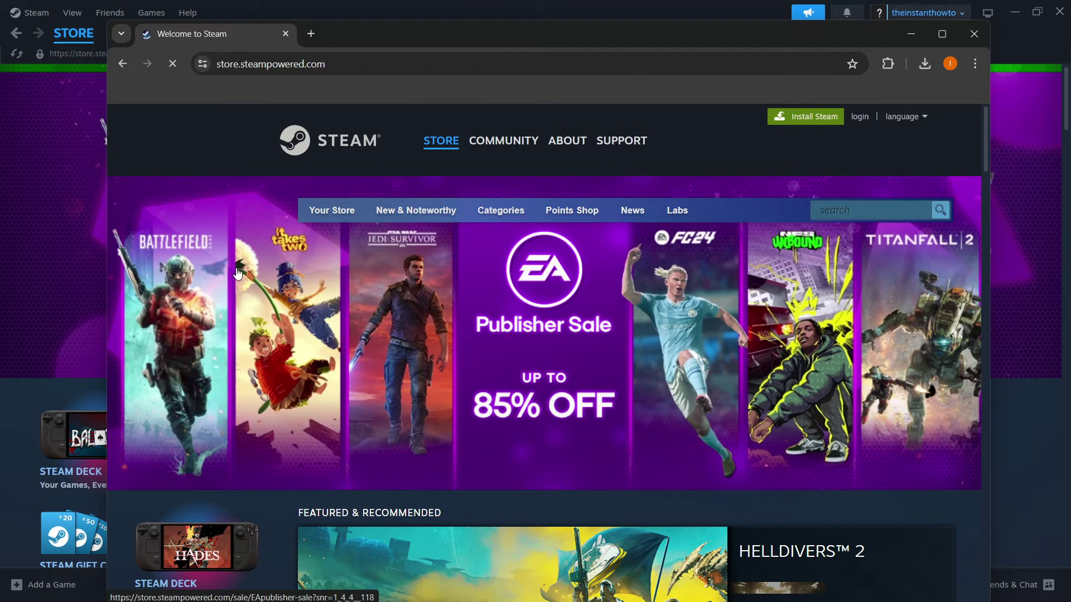
pyautogui.click(809, 124)
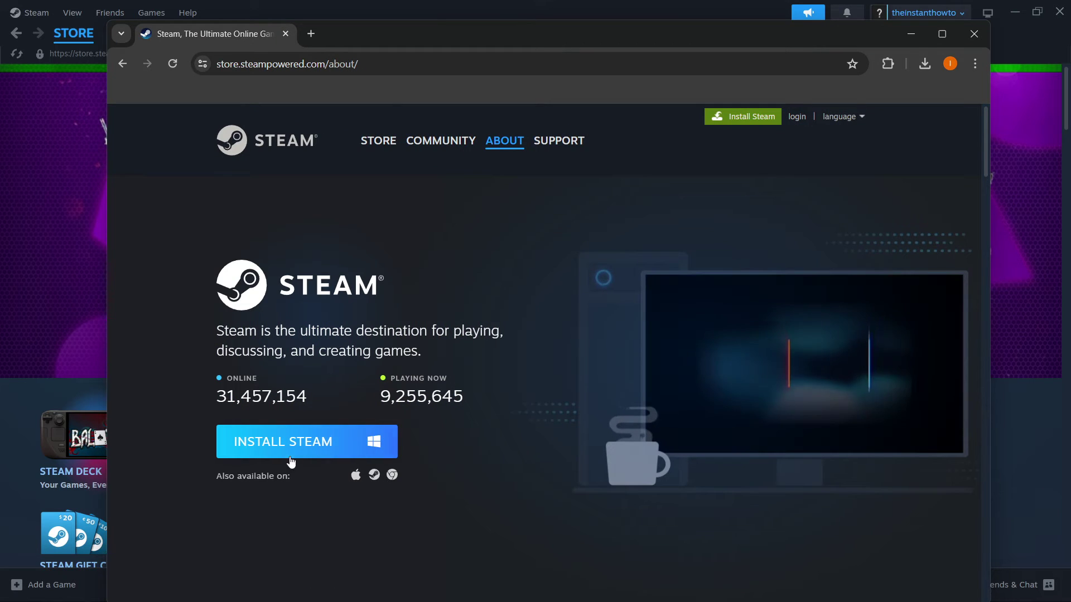
pyautogui.click(329, 444)
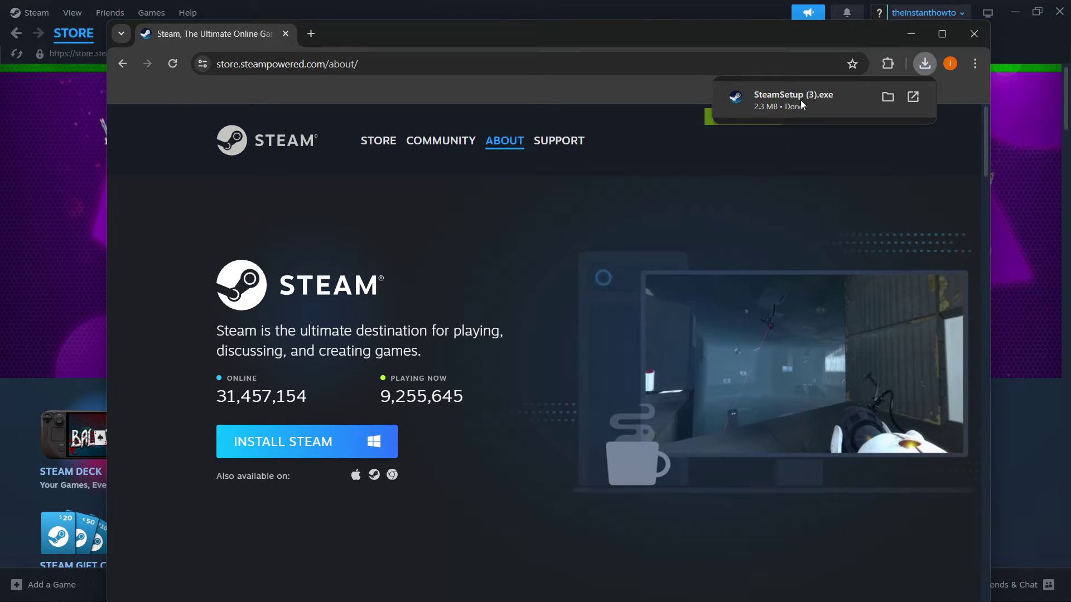
pyautogui.click(813, 102)
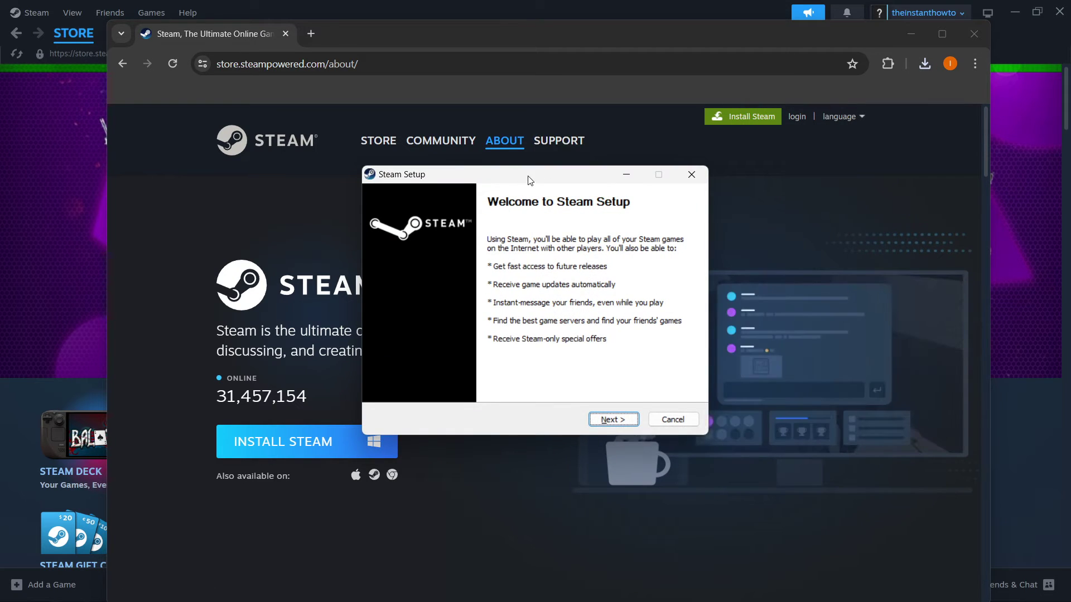
pyautogui.moveTo(528, 179); pyautogui.dragTo(529, 142)
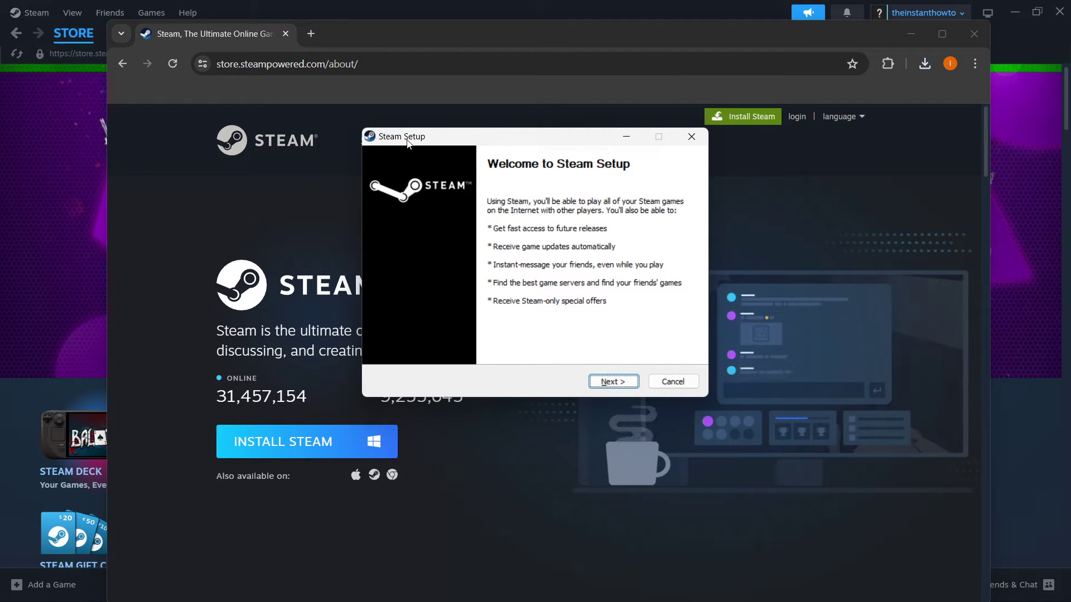
pyautogui.click(610, 379)
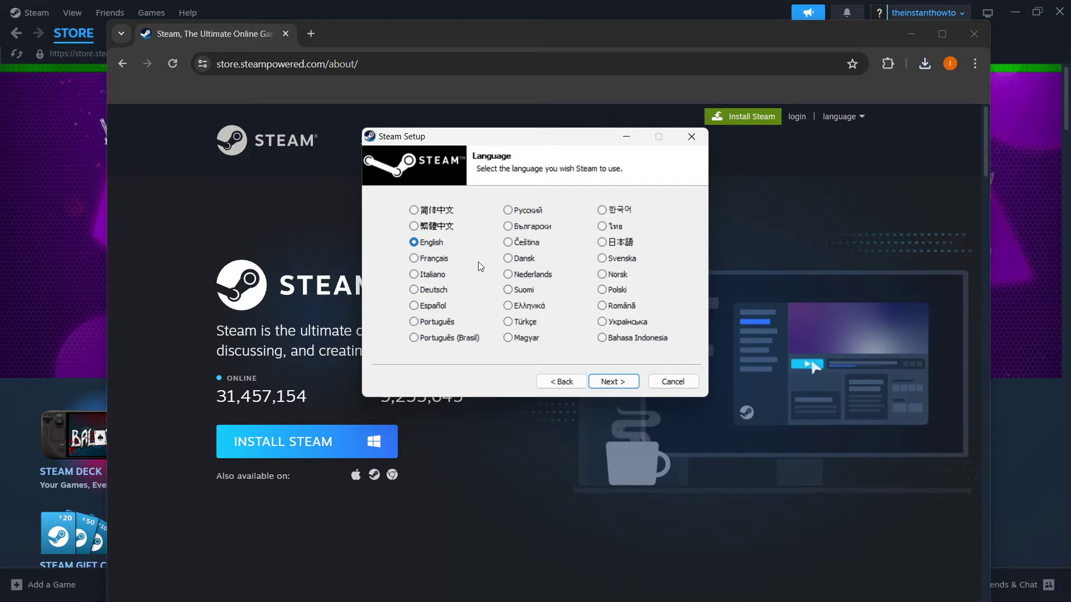
pyautogui.click(610, 381)
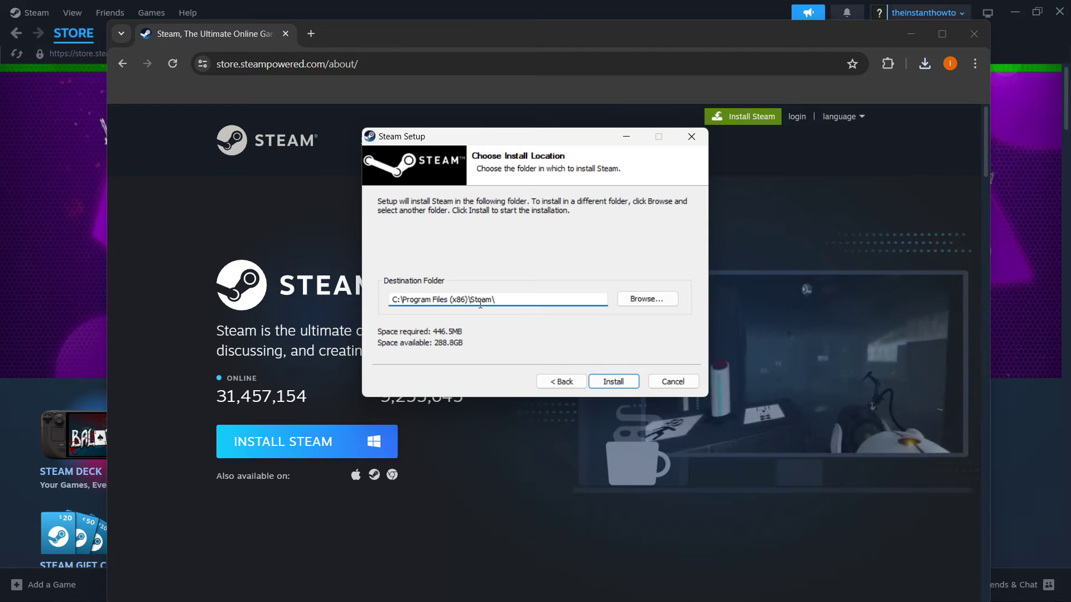
pyautogui.moveTo(495, 299); pyautogui.dragTo(389, 302)
pyautogui.click(422, 299)
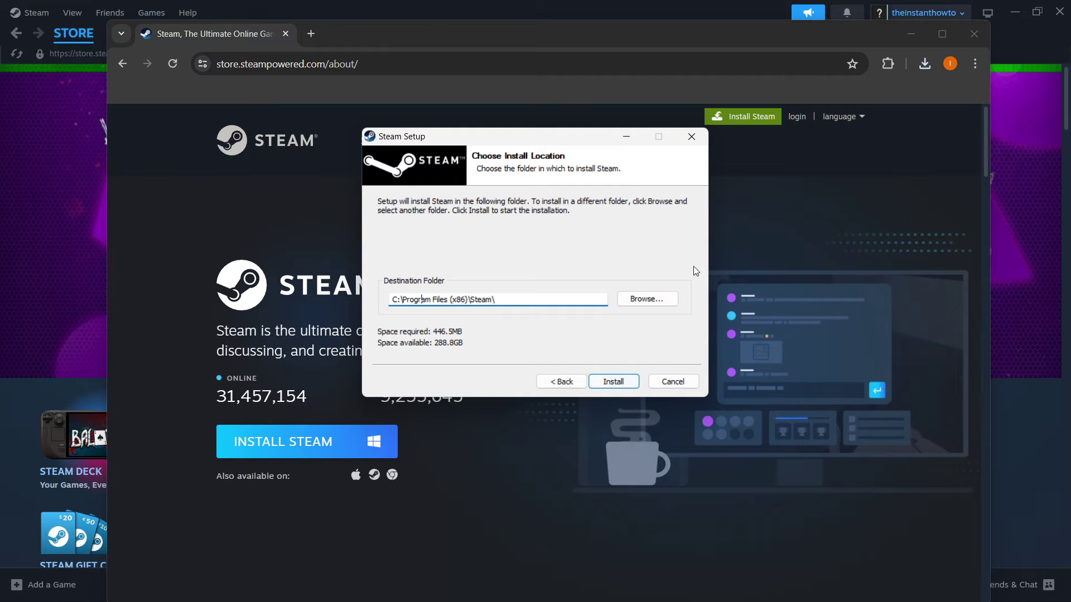
# - Dismiss the Steam setup and close the Chrome window showing Steam's About page
pyautogui.click(691, 136)
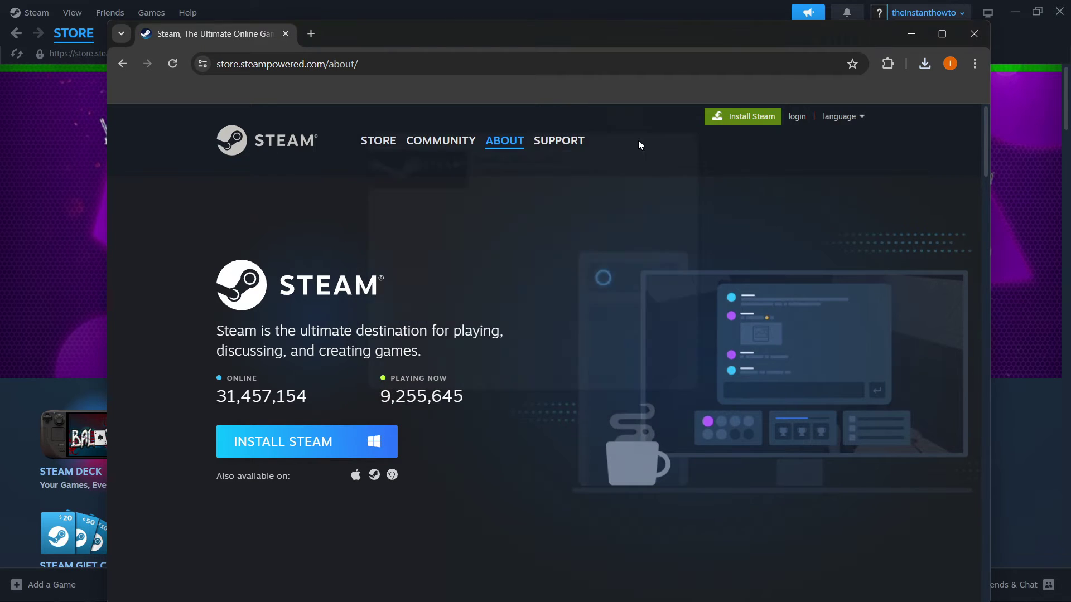
pyautogui.middleClick(224, 38)
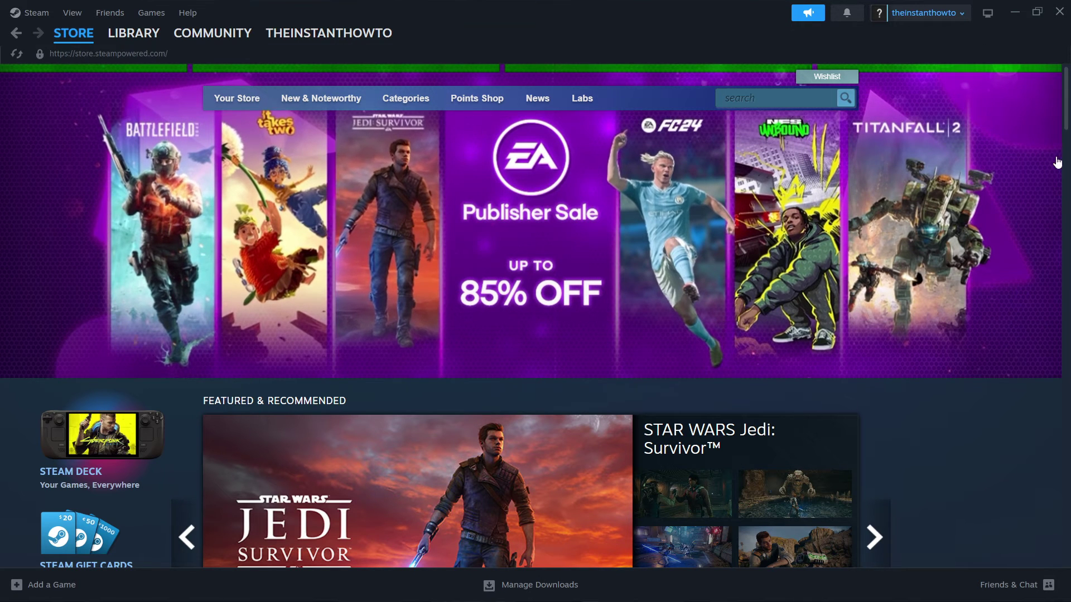
# - Search the store for 'another' and open the Another Crab's Treasure page
pyautogui.click(757, 102)
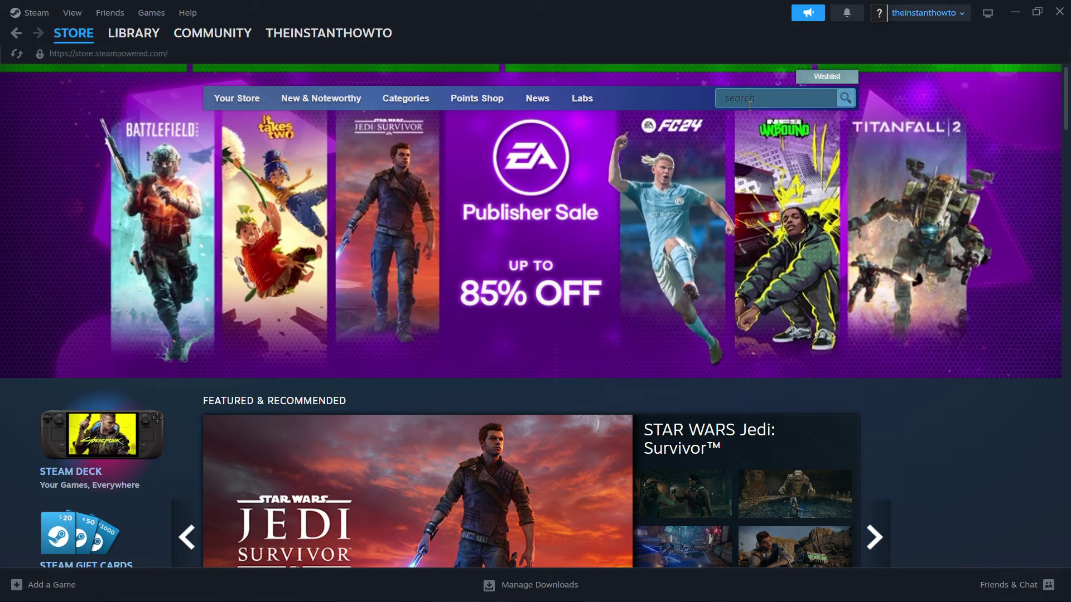
pyautogui.write('anot')
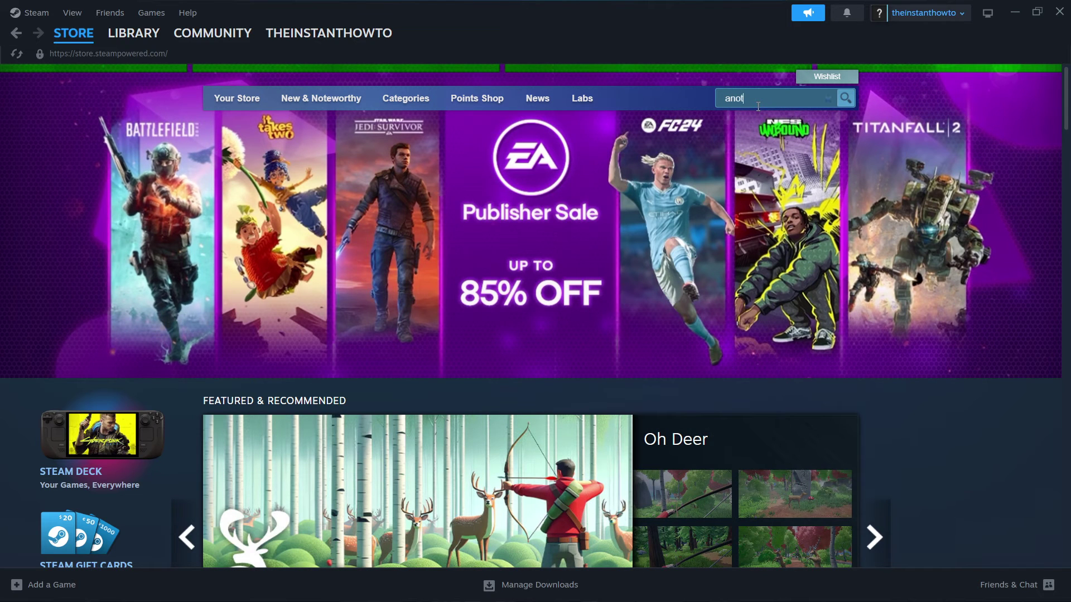
pyautogui.write('her')
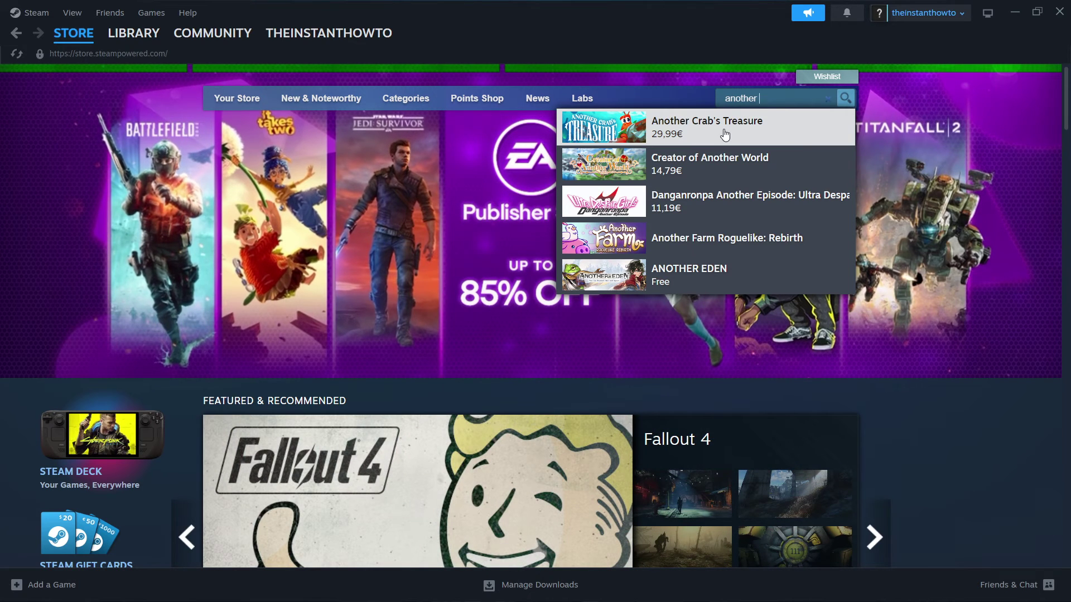
pyautogui.click(699, 134)
pyautogui.scroll(-2, 168, 248)
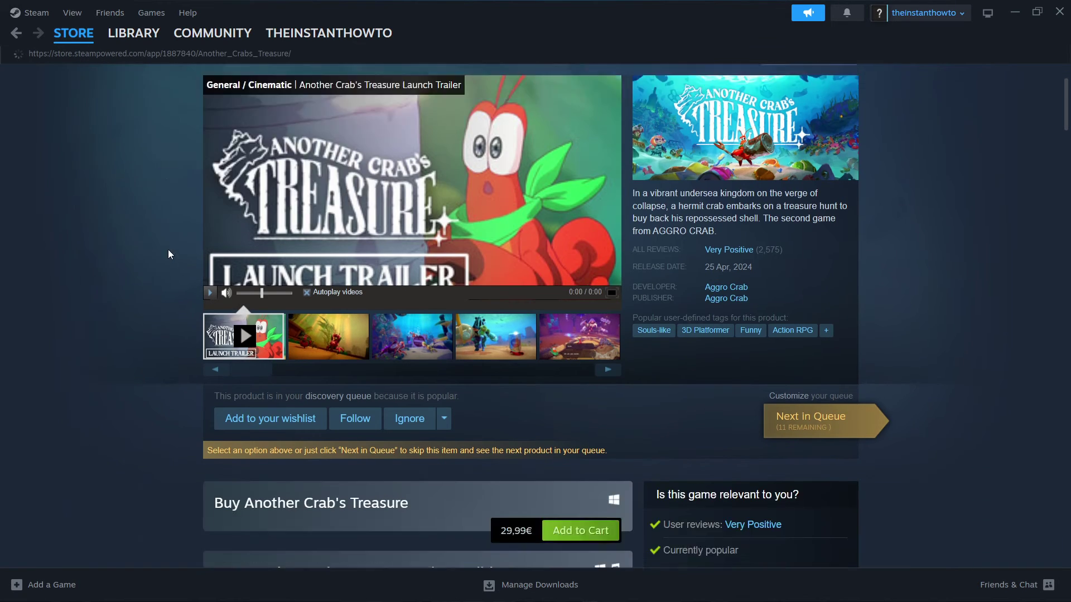
pyautogui.scroll(-3, 168, 249)
# - Add the 29,99€ standard edition of Another Crab's Treasure to the cart
pyautogui.moveTo(216, 187); pyautogui.dragTo(233, 187)
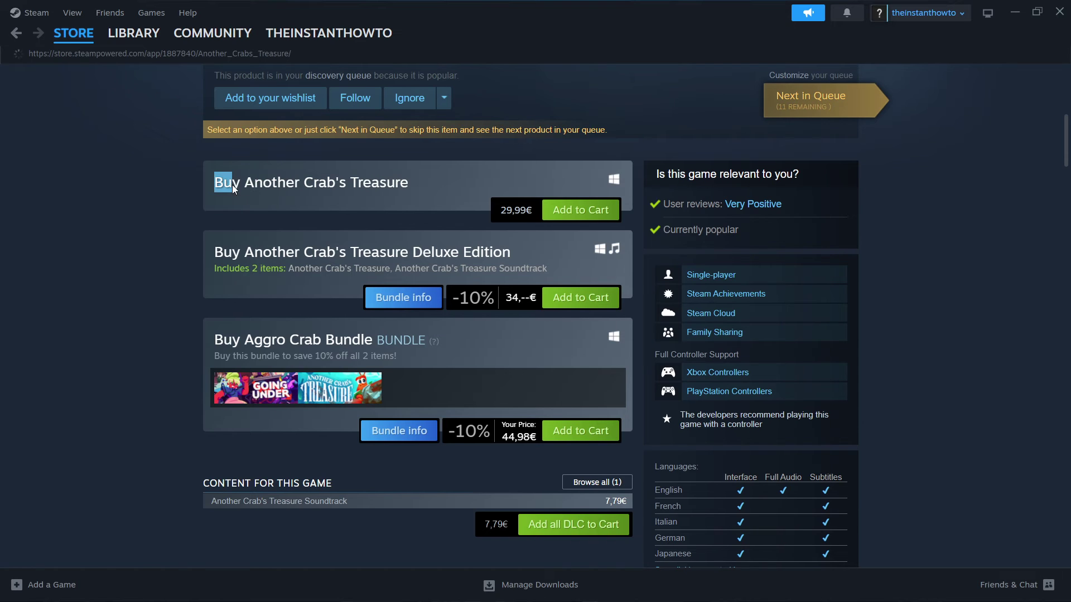
pyautogui.moveTo(326, 183); pyautogui.dragTo(426, 183)
pyautogui.click(426, 183)
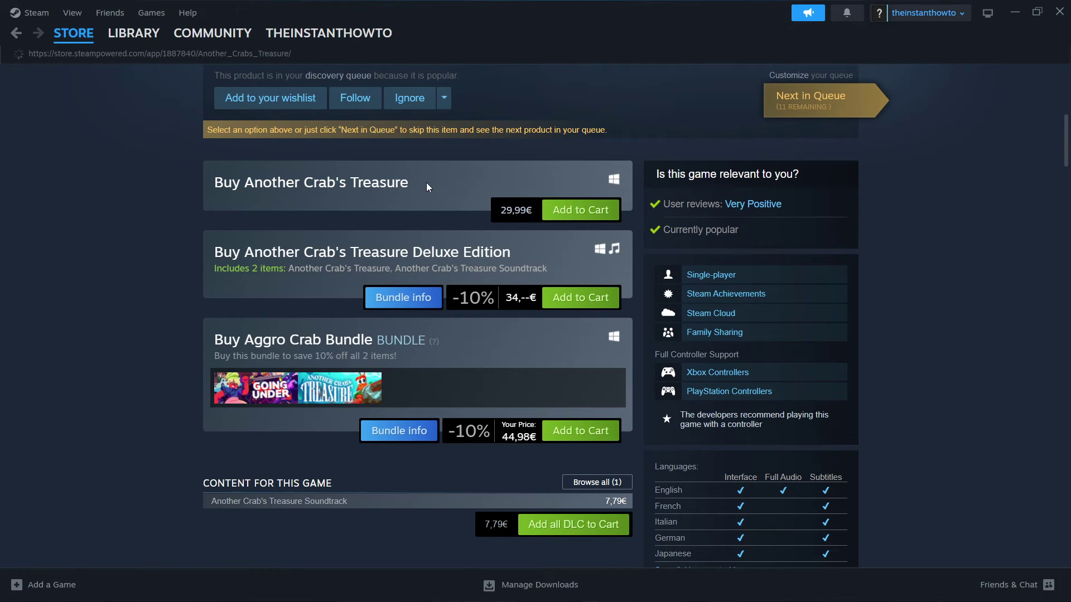
pyautogui.click(581, 210)
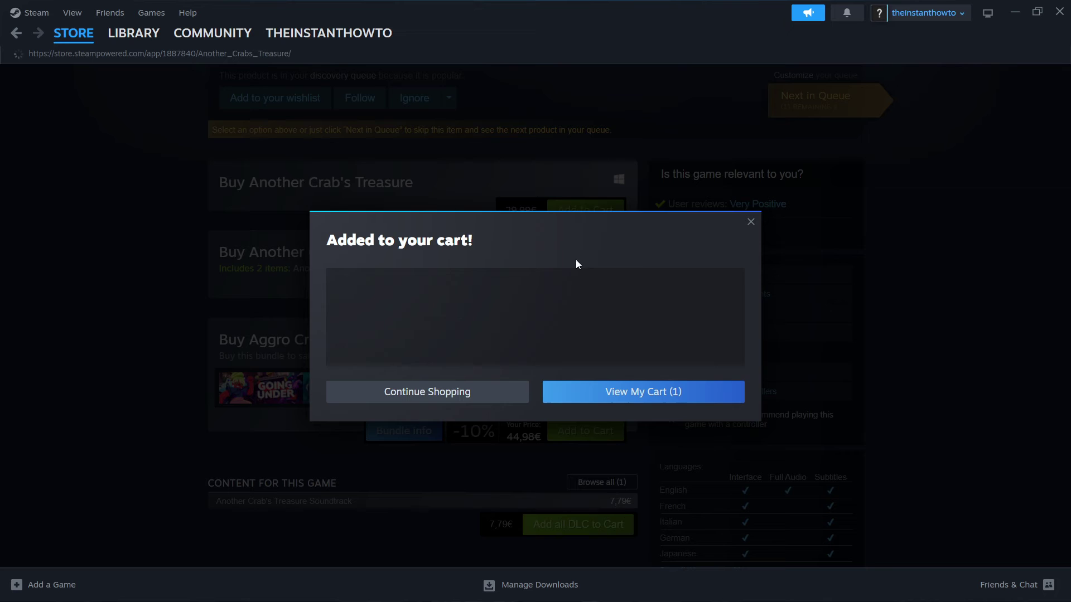
# - View the cart and set the 29,99€ Another Crab's Treasure purchase as For my account
pyautogui.click(639, 395)
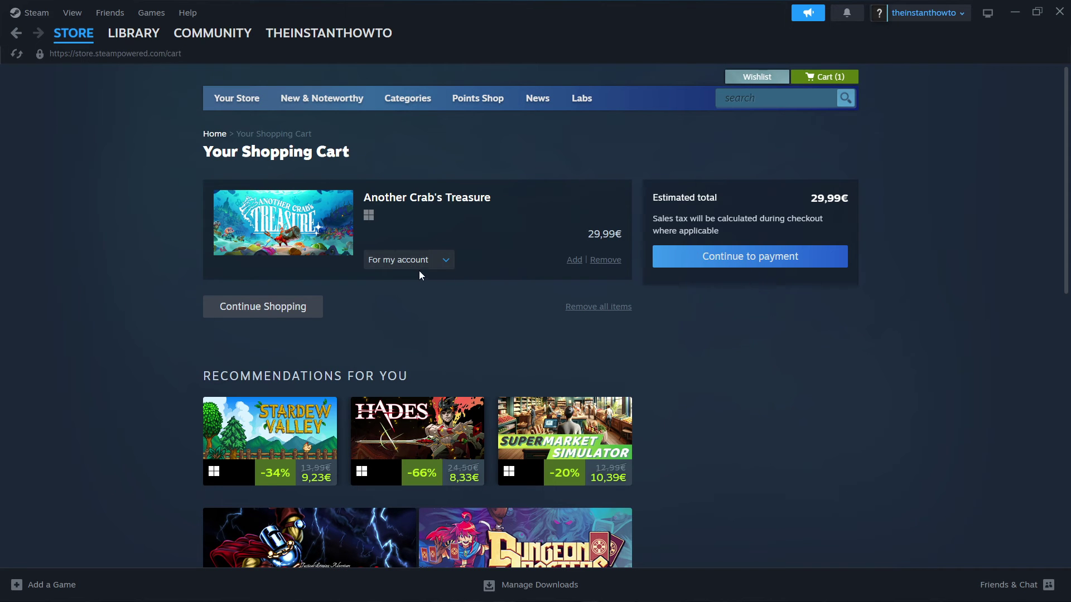
pyautogui.click(411, 266)
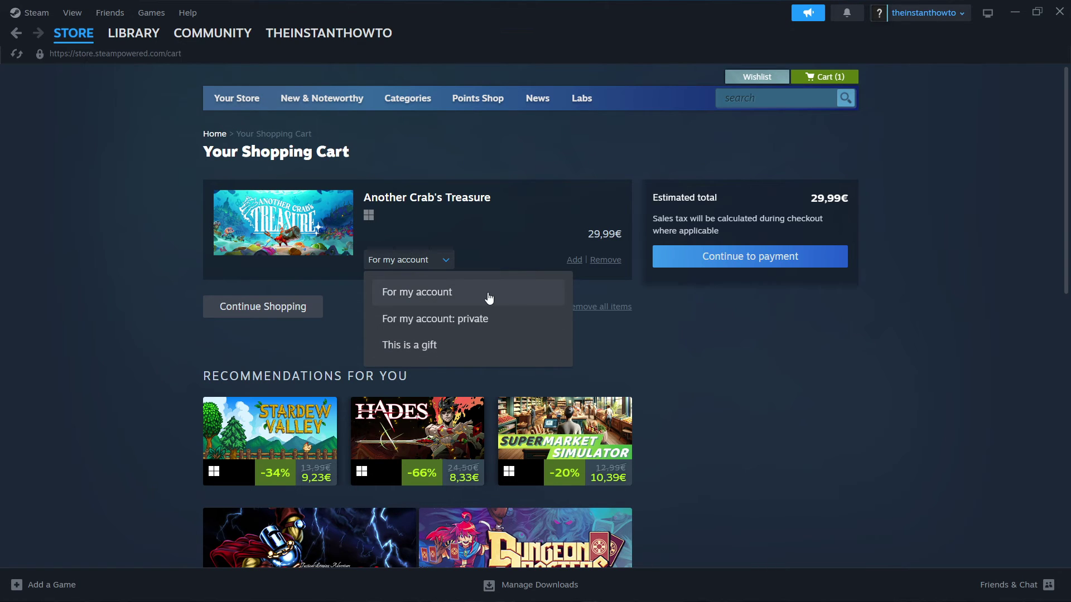
pyautogui.click(449, 298)
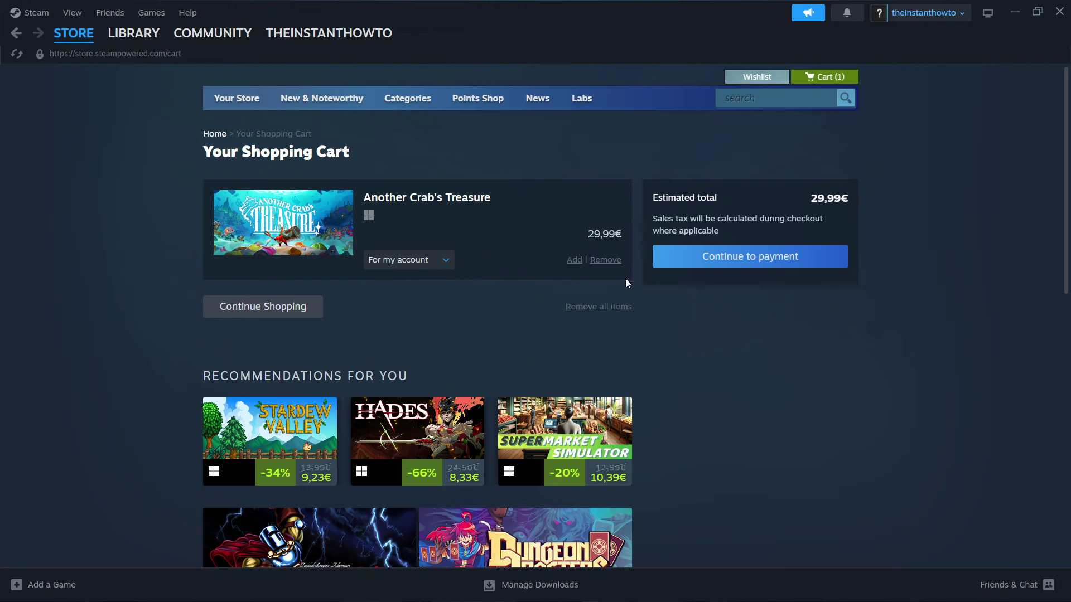
# - Continue to payment and select PayPal as the payment method
pyautogui.click(721, 258)
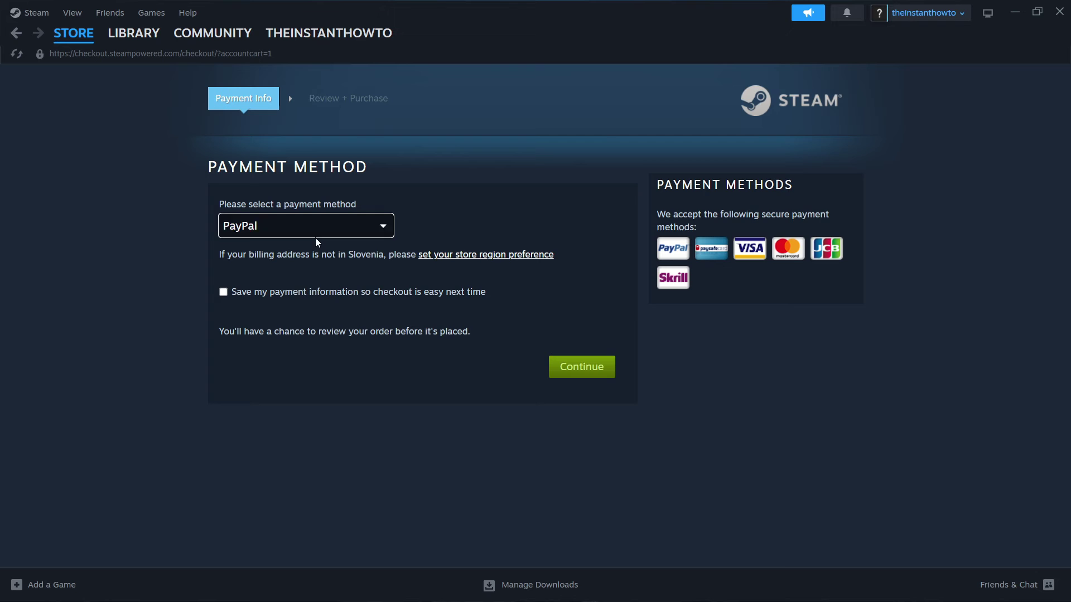
pyautogui.click(282, 231)
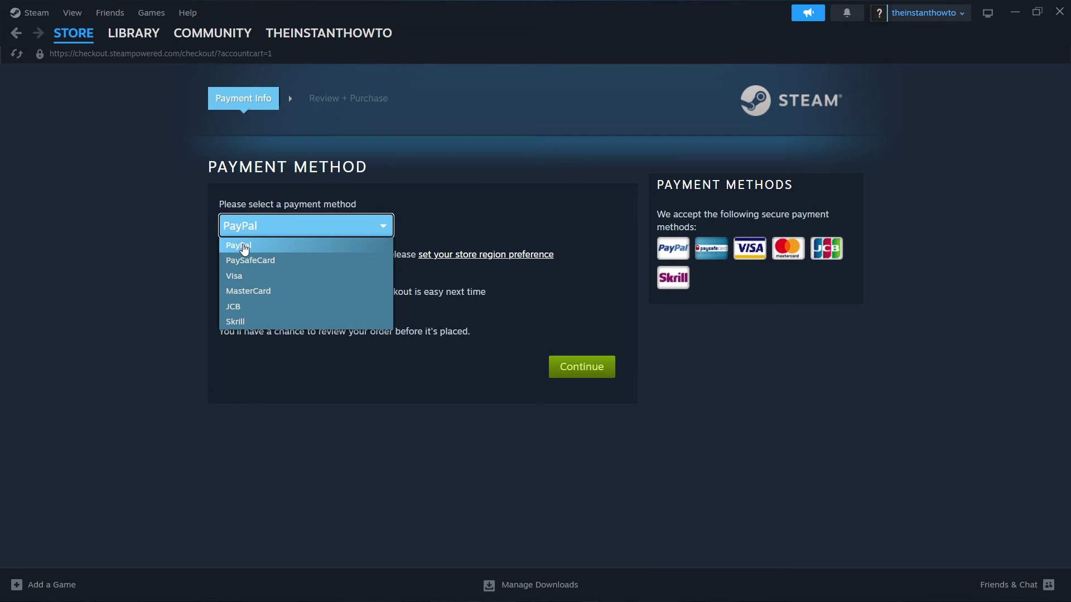
pyautogui.click(264, 246)
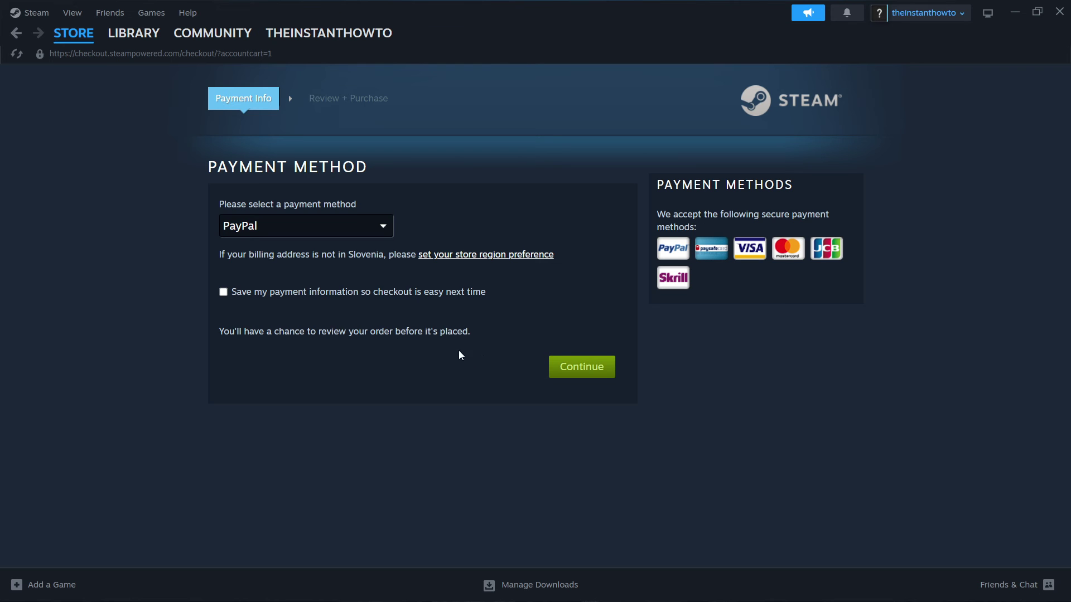
# - Open the Library, check the Games filter, and select Call of Duty
pyautogui.click(133, 36)
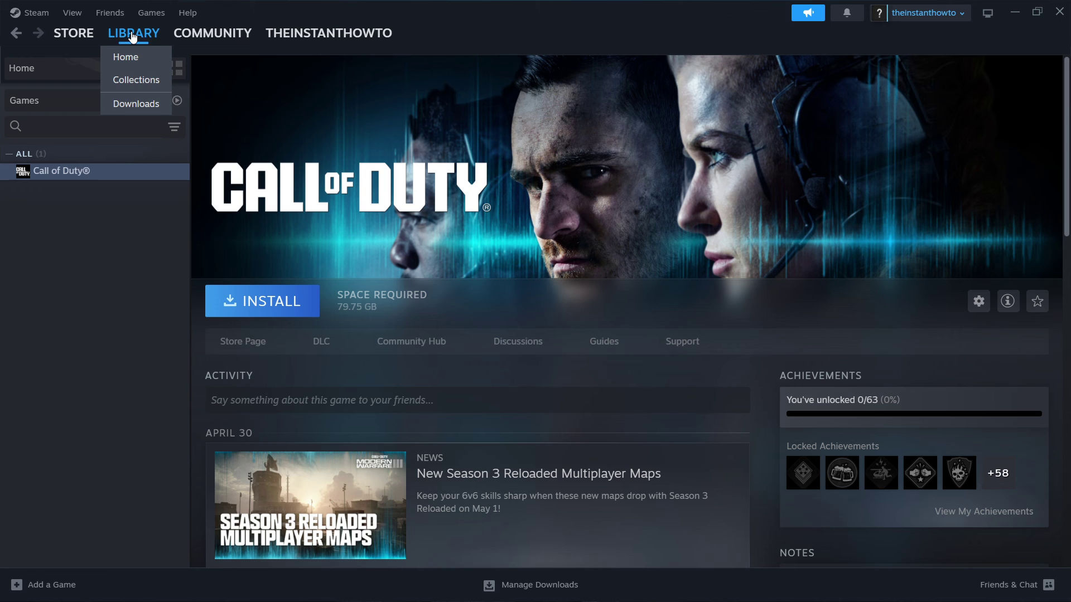
pyautogui.click(36, 102)
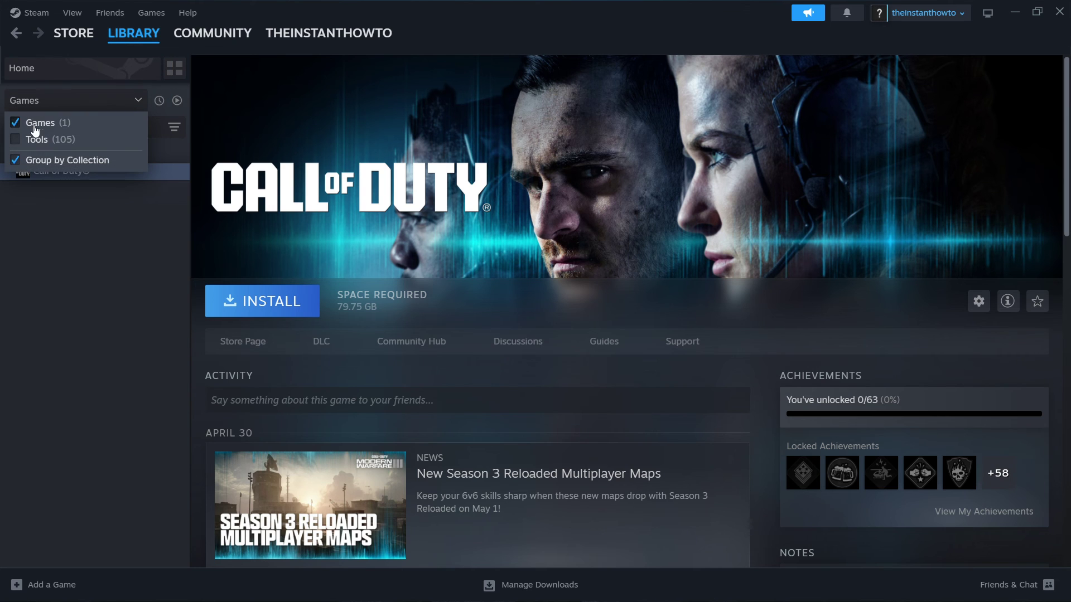
pyautogui.click(48, 100)
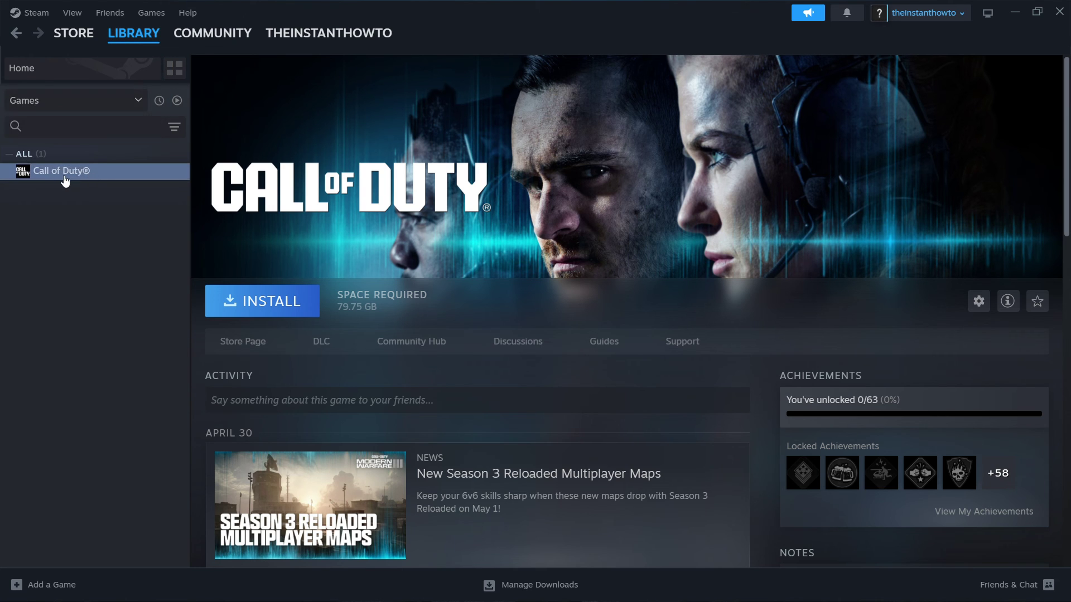